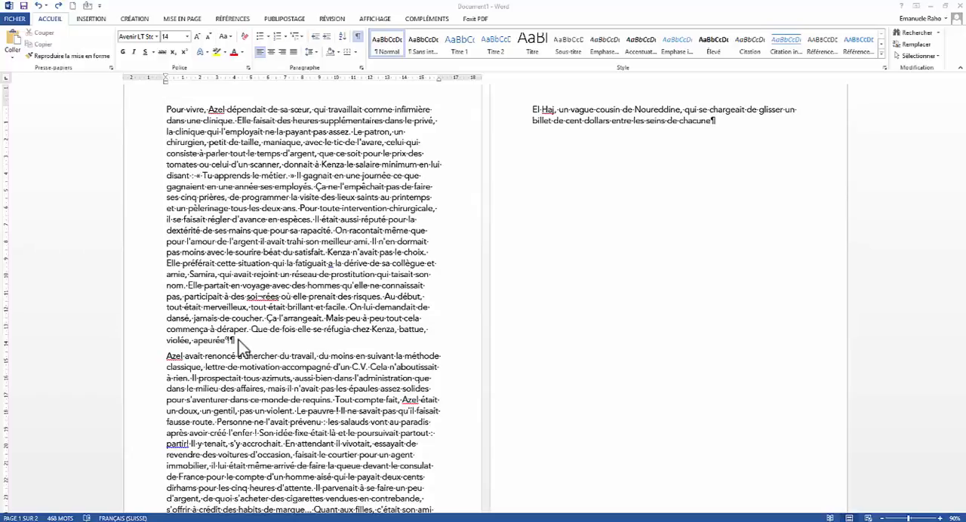
Step: Insert blank paragraphs after the paragraph ending in "apeurée" until the paragraph beginning "Azel avait renoncé" starts on page two
left_click(239, 341)
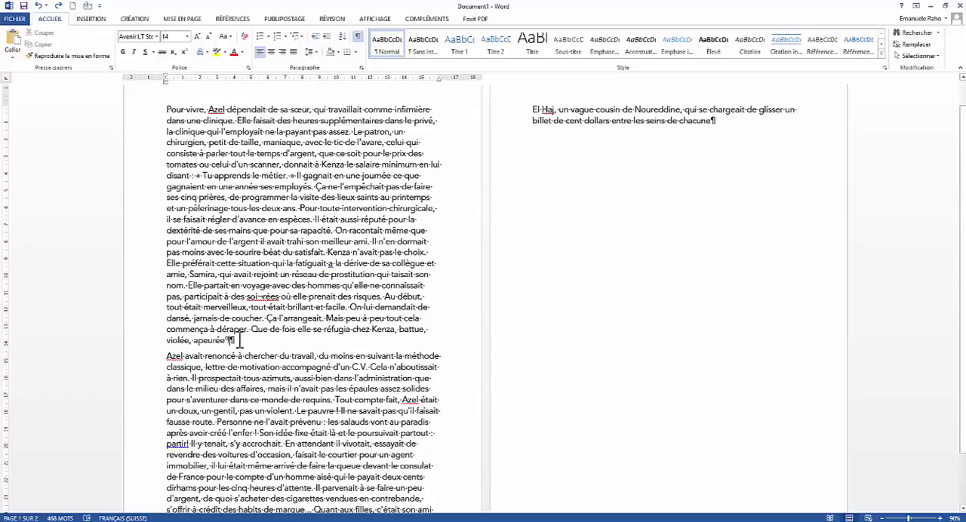
key("Return")
key("Return")
key("Return")
key("Return")
key("Return")
key("Return")
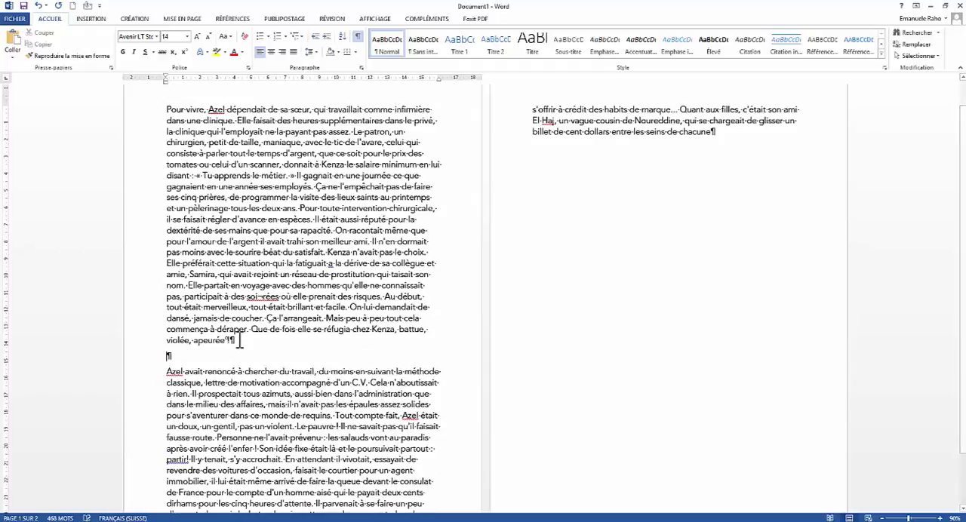
key("Return")
key("Return")
key("Return")
key("Return")
key("Return")
key("Return")
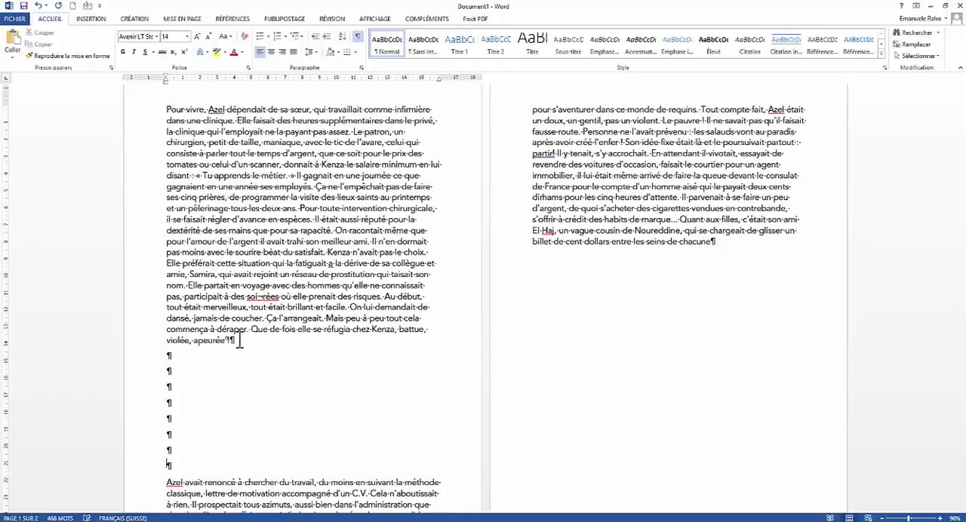
key("BackSpace")
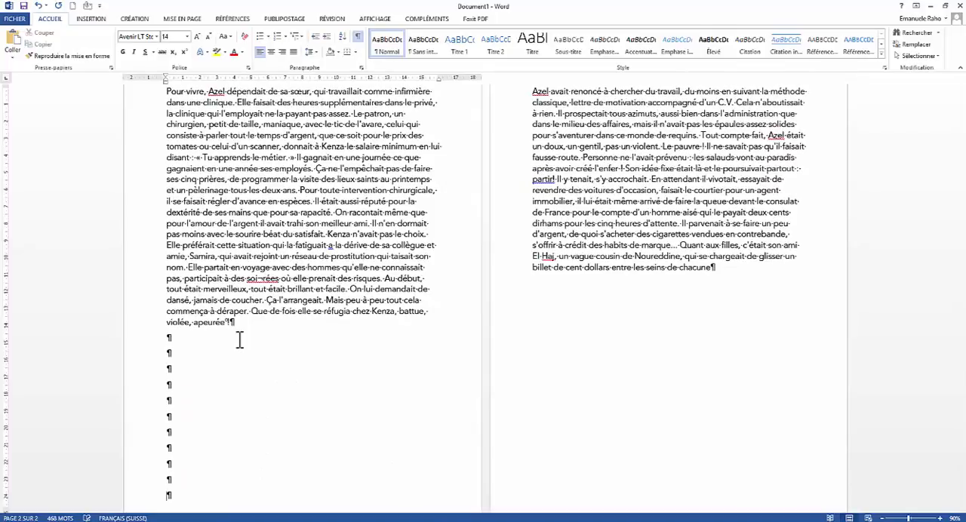
scroll(300, 410, "up", 2)
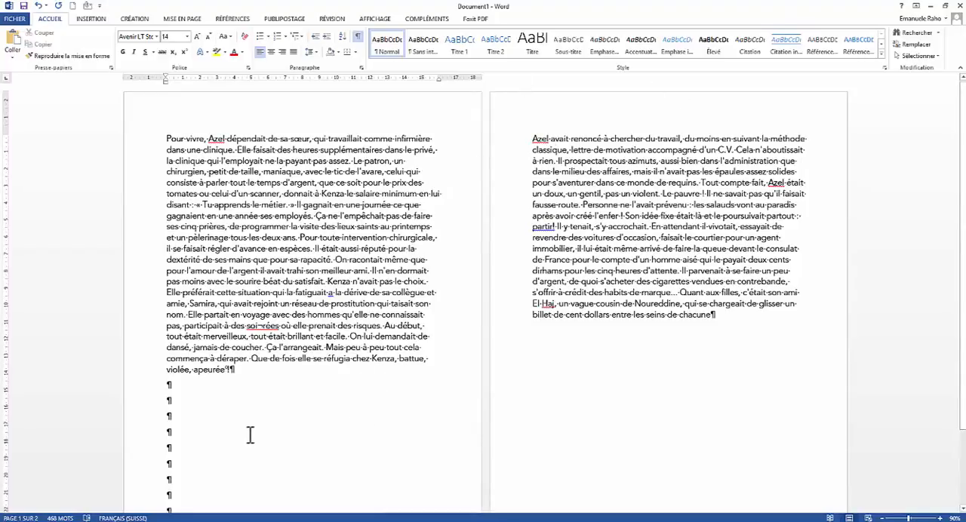
Step: Enter about two lines of random filler text, beginning "VUZKGKZGKGHGJKG", in the third blank paragraph on page one
left_click(183, 415)
type("VUZK")
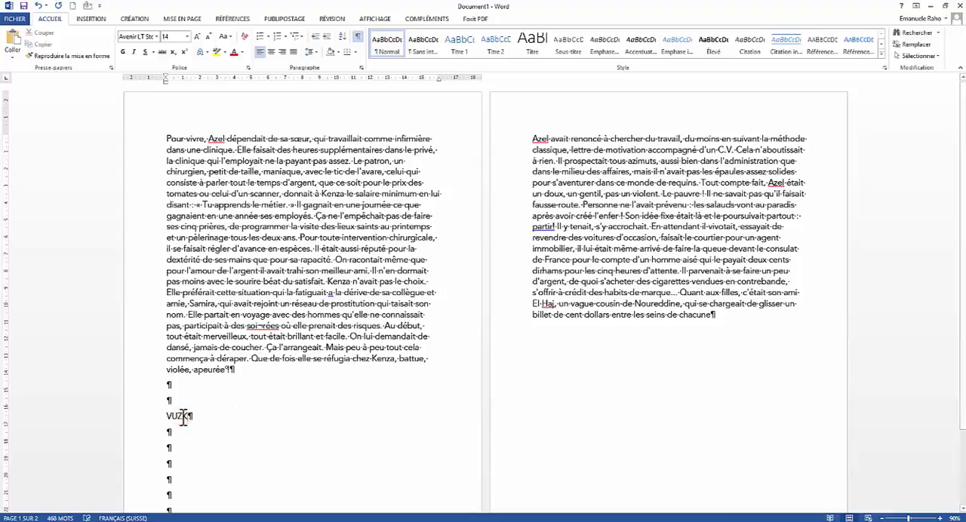
type("GKZGKGHGJKGGBVDBDDZRE")
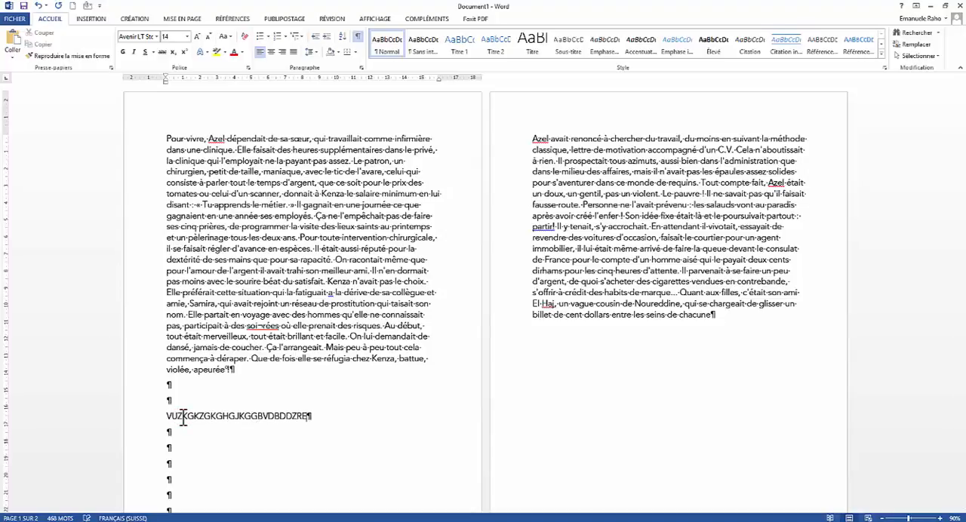
type("gukzghkhnhljjhojhhi")
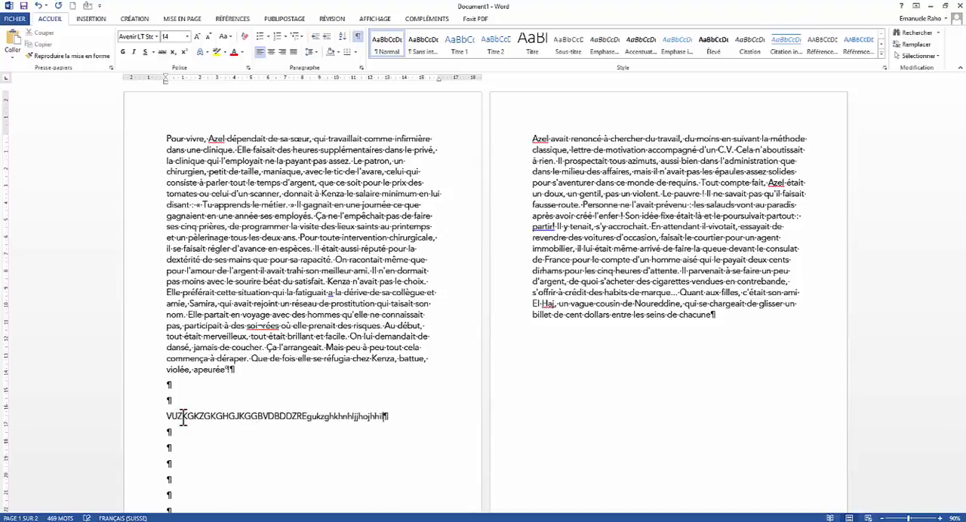
type("lhkughkbubzbbbkbbubbuuk")
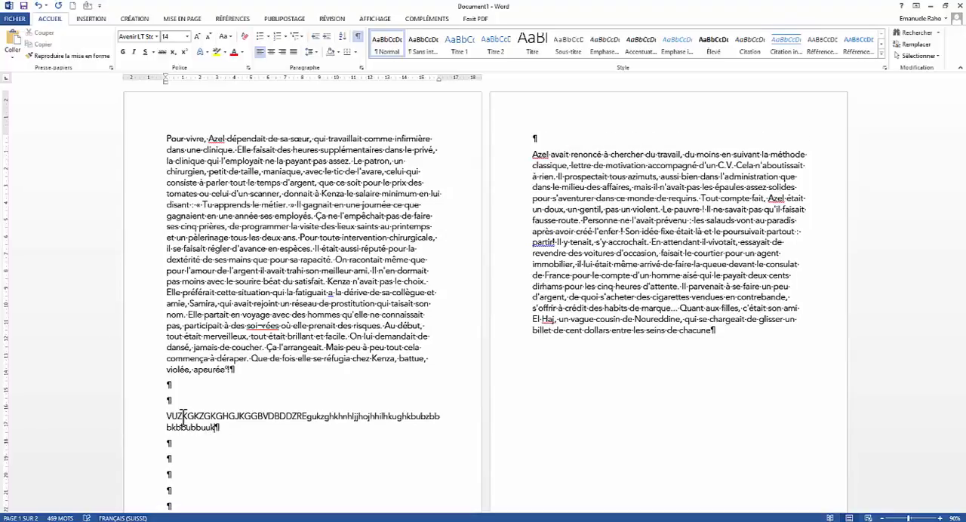
type("bninbkbbukbkbbuhjkbhjkbbkbkkbkkiik")
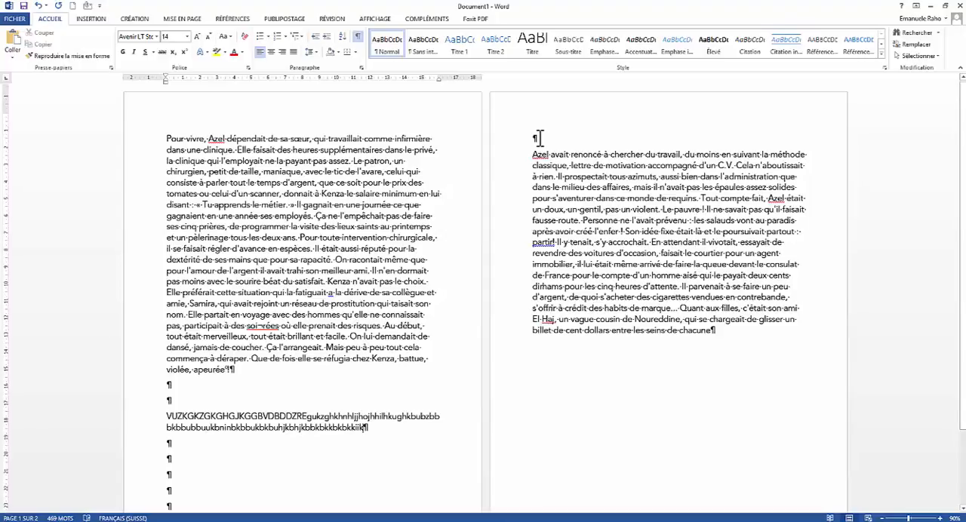
Step: Delete blank paragraphs below the filler text so the second text paragraph moves back up to page one
scroll(363, 385, "down", 3)
left_click(207, 428)
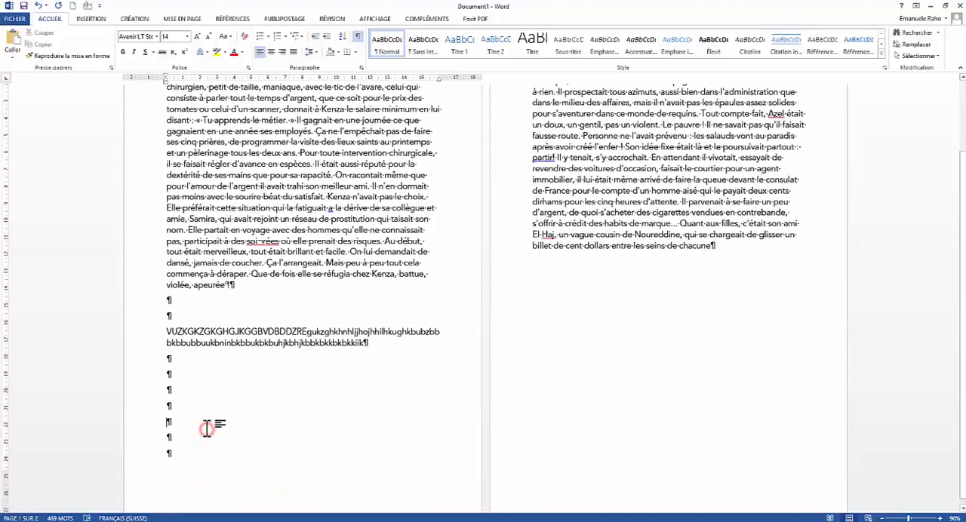
key("BackSpace")
key("BackSpace")
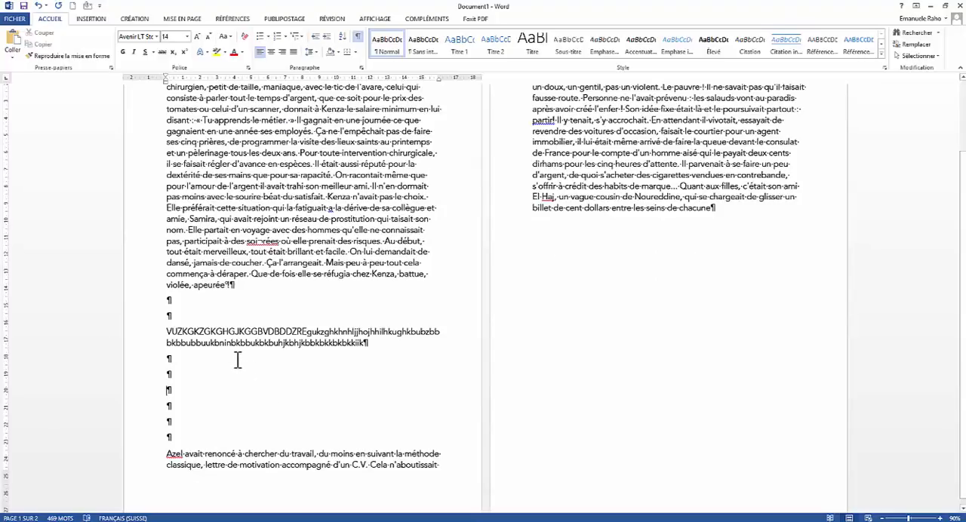
Step: Undo the deletions, the filler text and all blank paragraphs inserted between the two text paragraphs
key("ctrl+z")
key("ctrl+z")
key("ctrl+z")
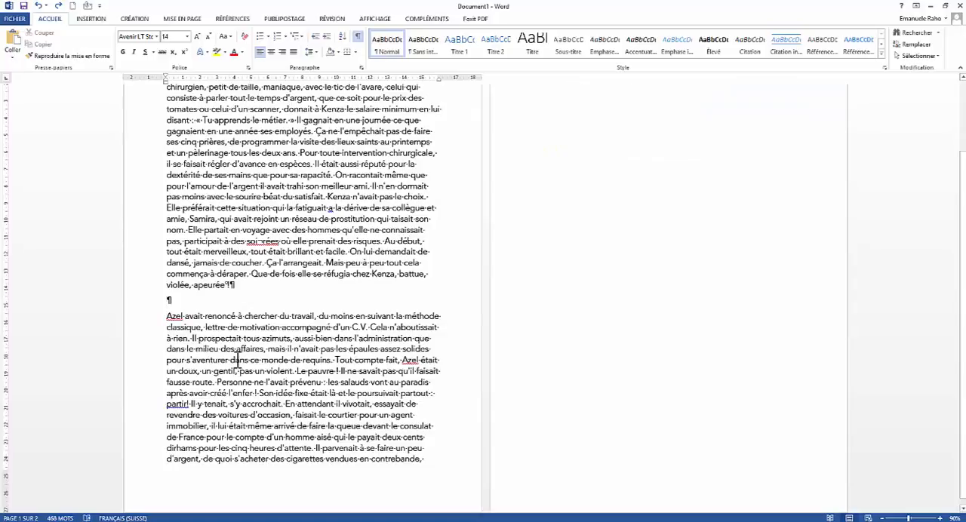
key("ctrl+z")
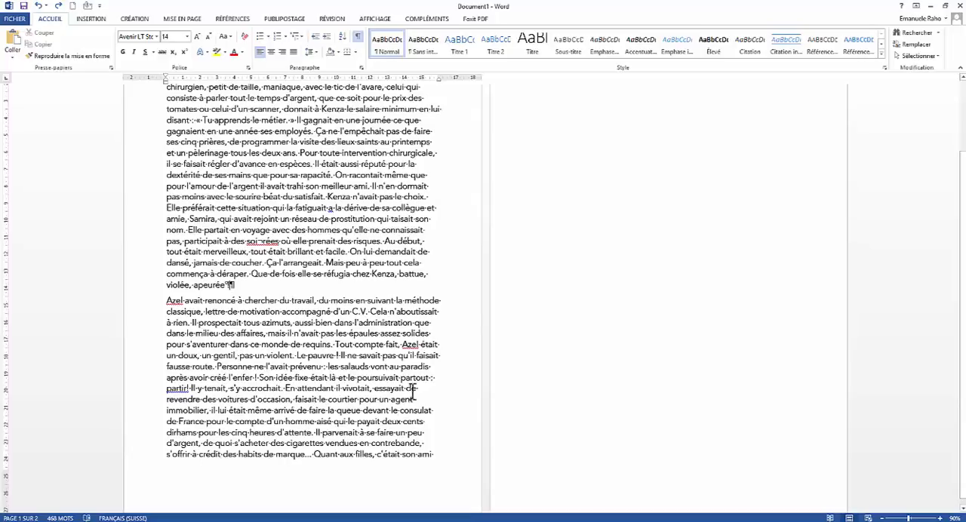
Step: Insert a page break right after the first paragraph, which ends in "apeurée"
left_click(183, 19)
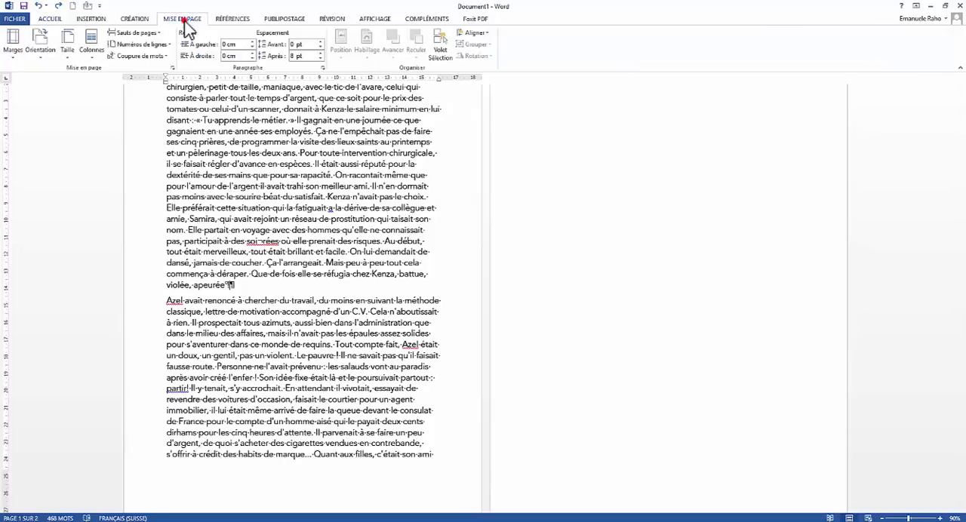
left_click(154, 33)
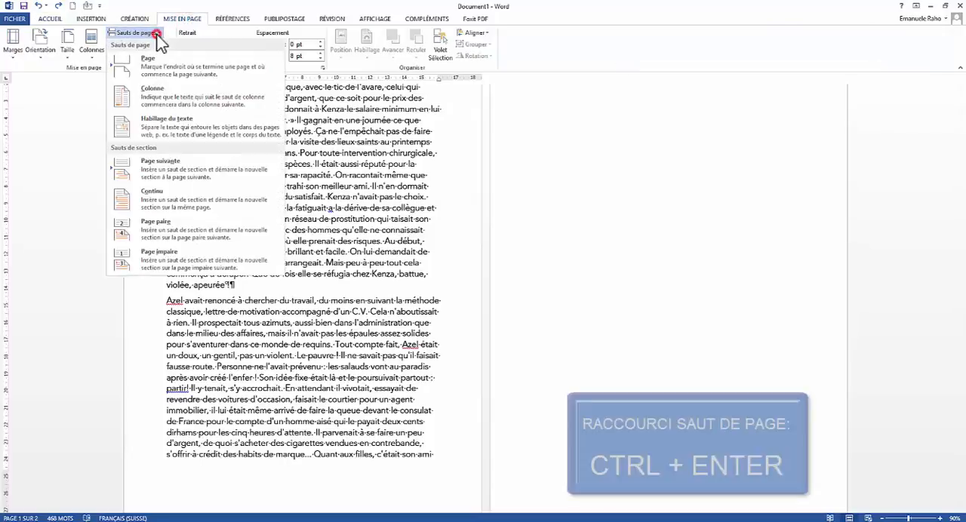
left_click(158, 76)
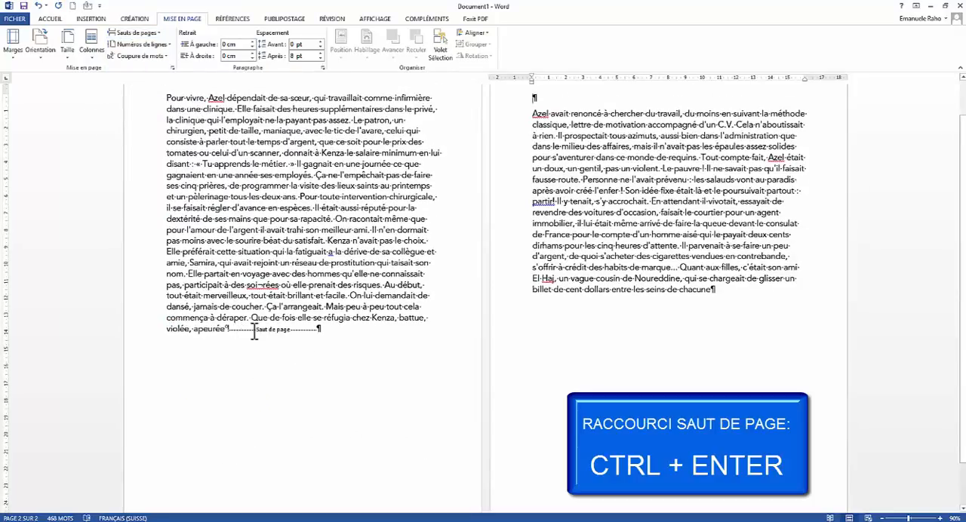
Step: Add blank paragraphs and two lines of random filler text, starting "dchhgtdvt" and "gumgmzn", between the first paragraph and the page break
left_click(229, 330)
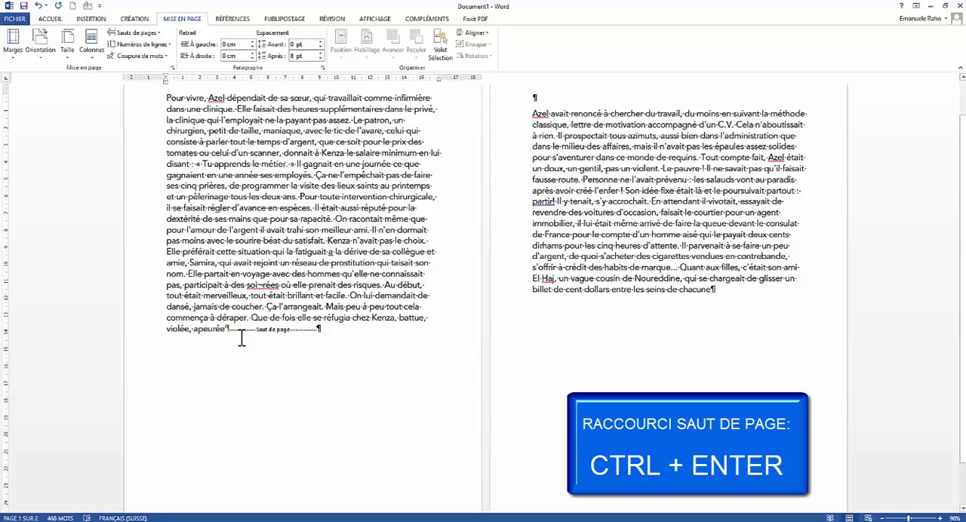
key("Return")
key("Return")
key("Return")
key("Return")
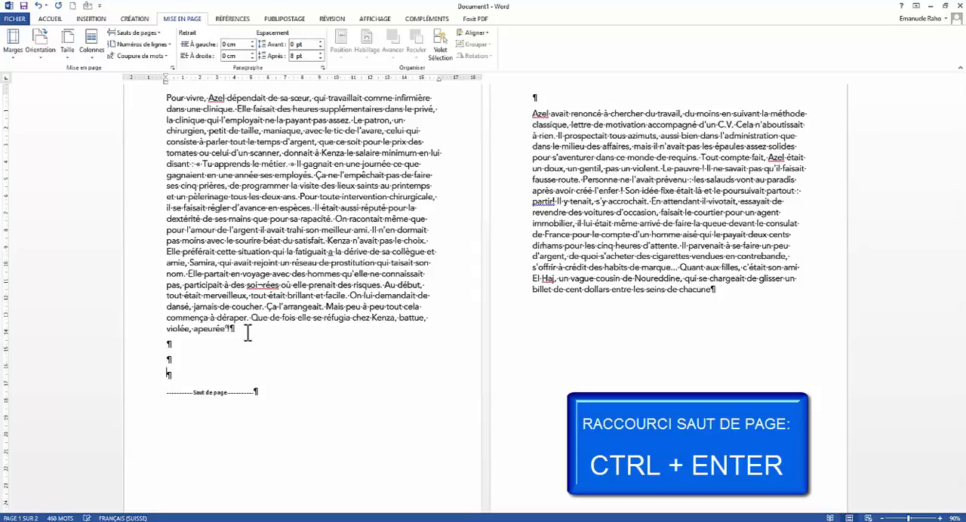
type("dchhgtdvtbjbtfnfuznknfukzfn")
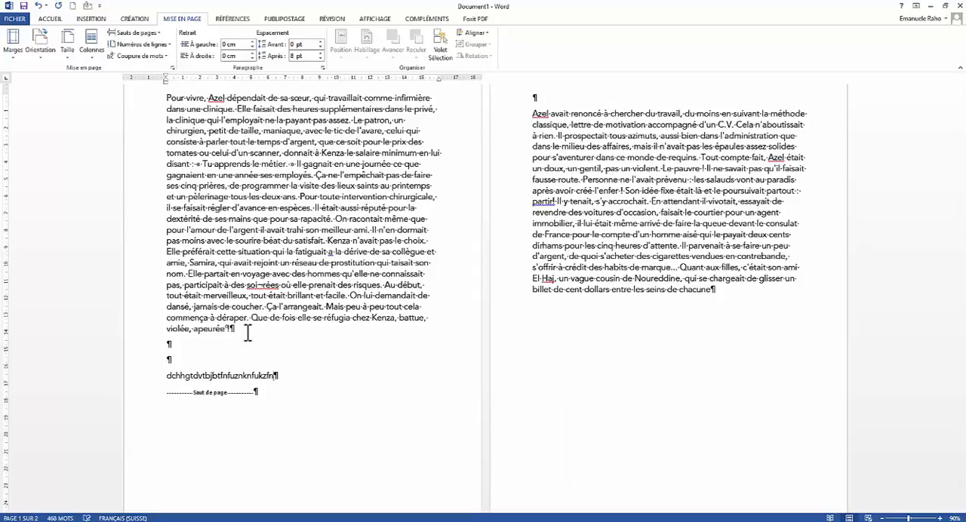
type("tkfk")
key("Return")
type("gumgmznnuzguzgmmuhmjhmk")
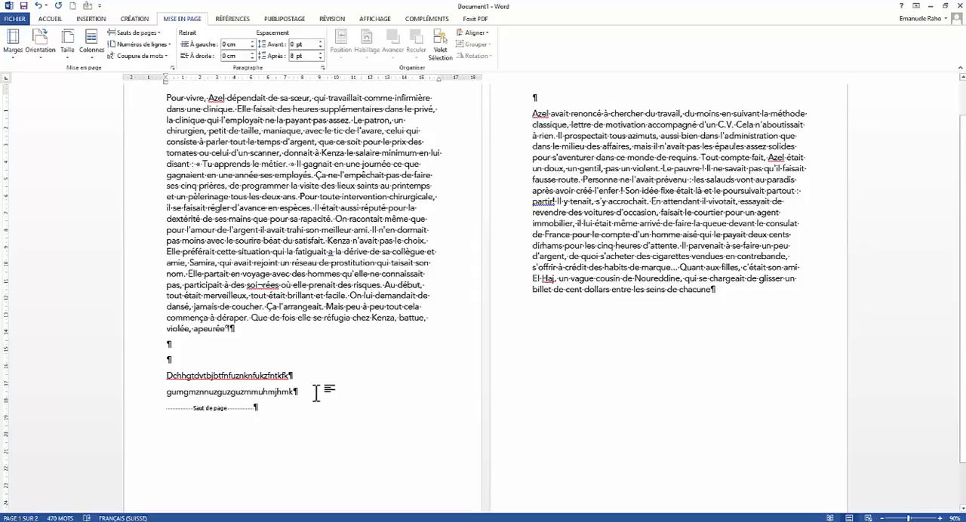
Step: Undo the filler text, the blank paragraphs and the page break after the first paragraph
key("ctrl+z")
key("ctrl+z")
key("ctrl+z")
key("ctrl+z")
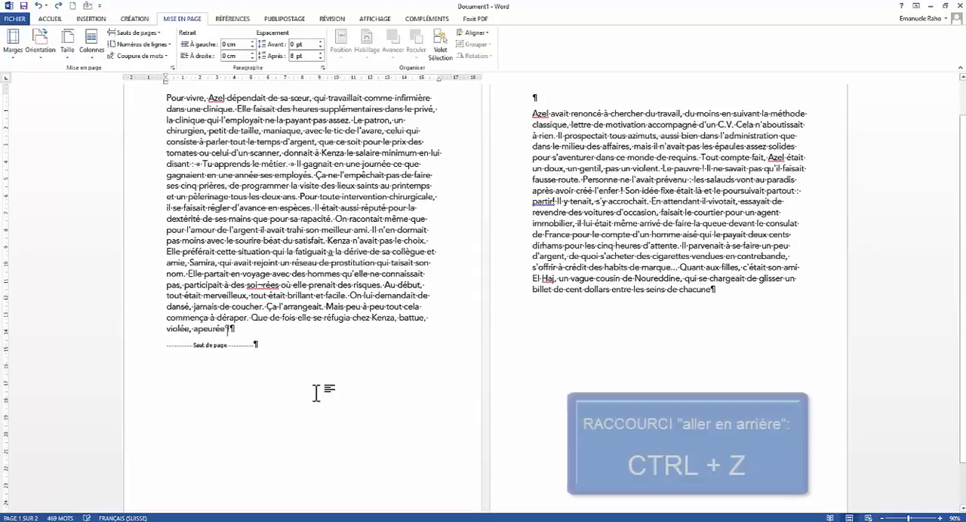
key("ctrl+z")
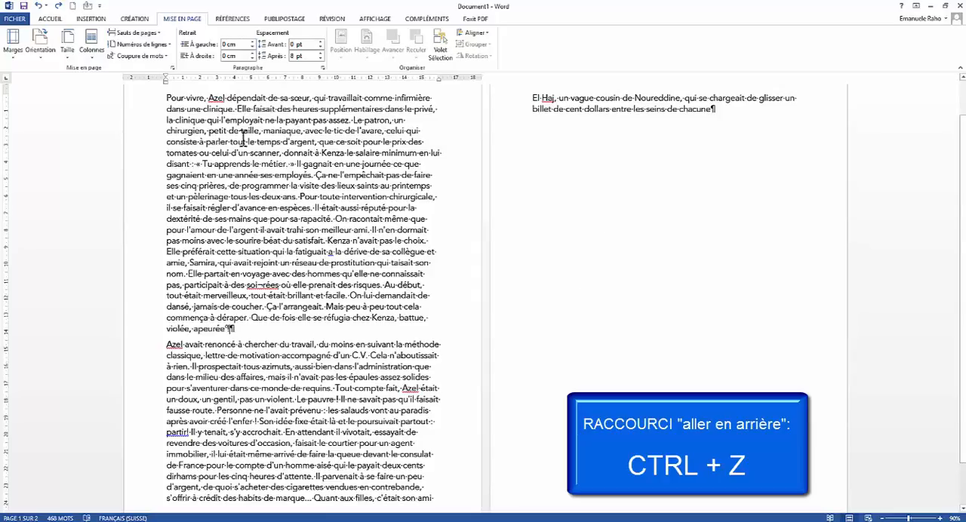
Step: Insert a next-page section break (Page suivante) after the first paragraph and set the new section to landscape orientation (Paysage)
left_click(136, 33)
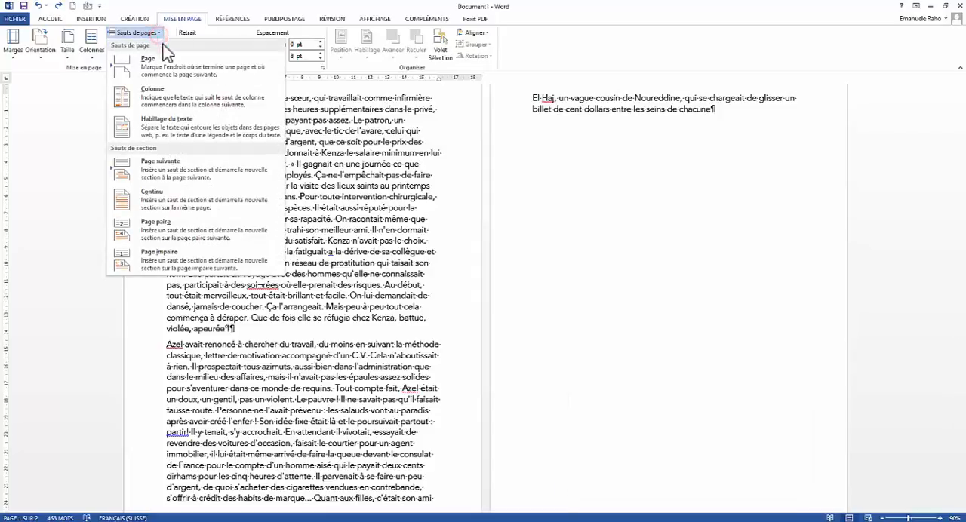
left_click(173, 173)
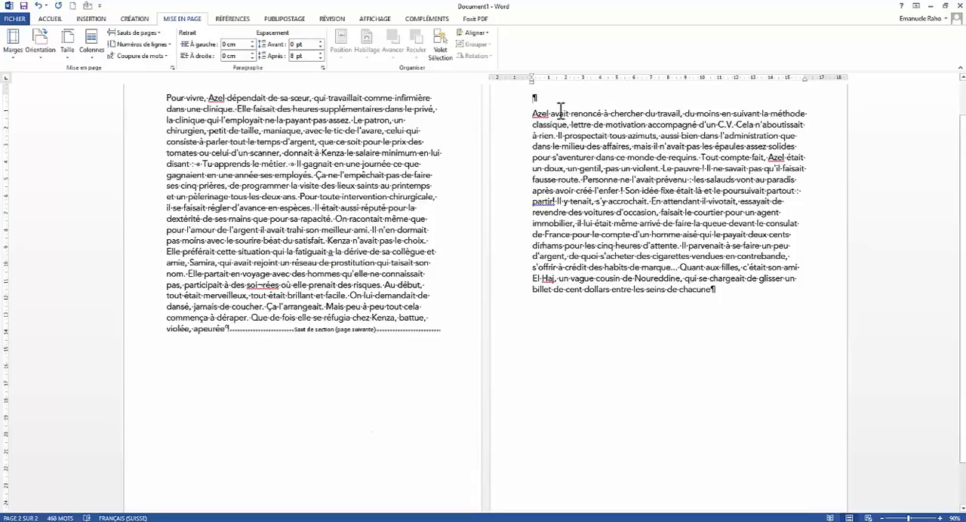
left_click(40, 49)
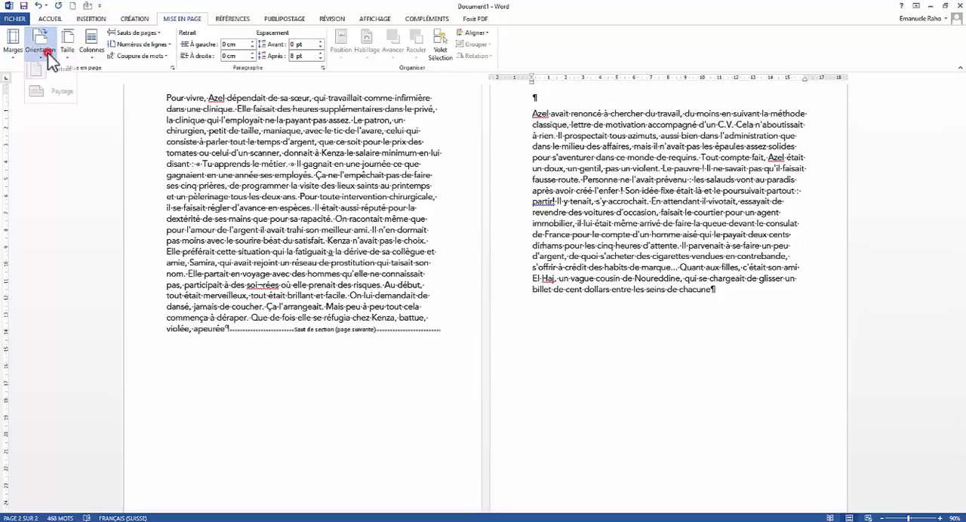
left_click(56, 92)
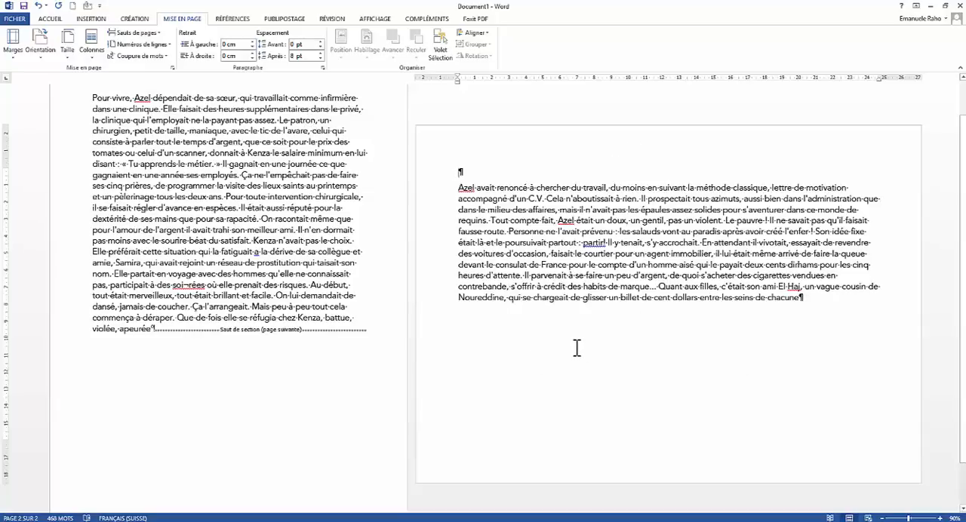
Step: Undo the landscape orientation, the section break and the earlier font formatting of the text
key("ctrl+z")
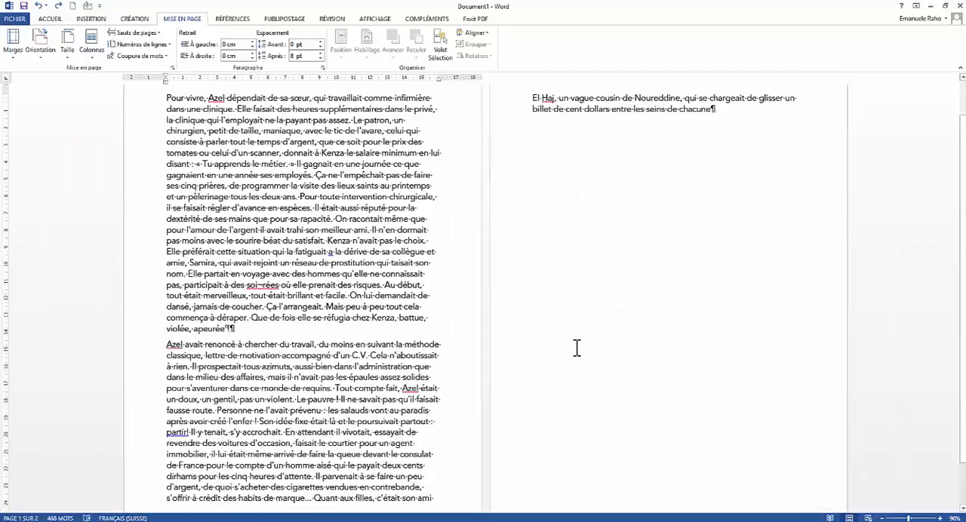
key("ctrl+z")
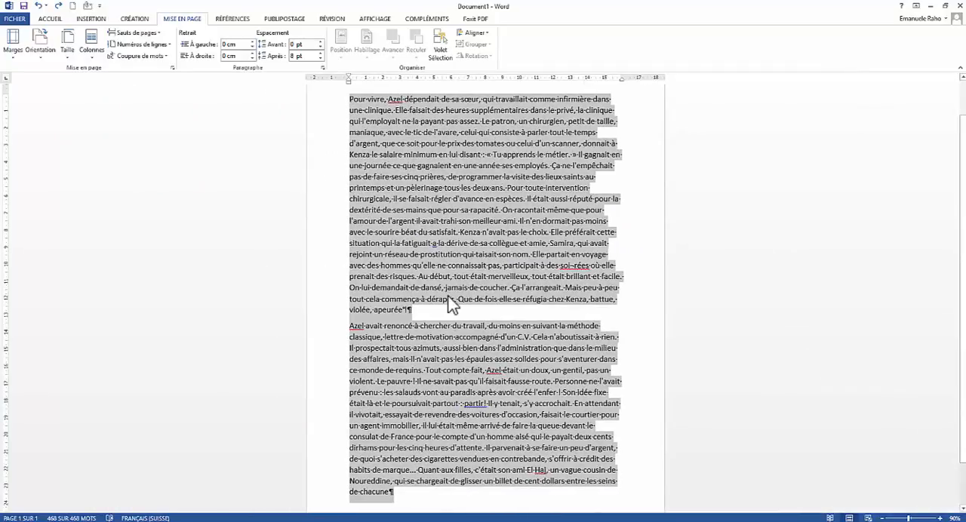
Step: Add a blank paragraph after the first paragraph and insert a page break in it
left_click(432, 317)
key("Return")
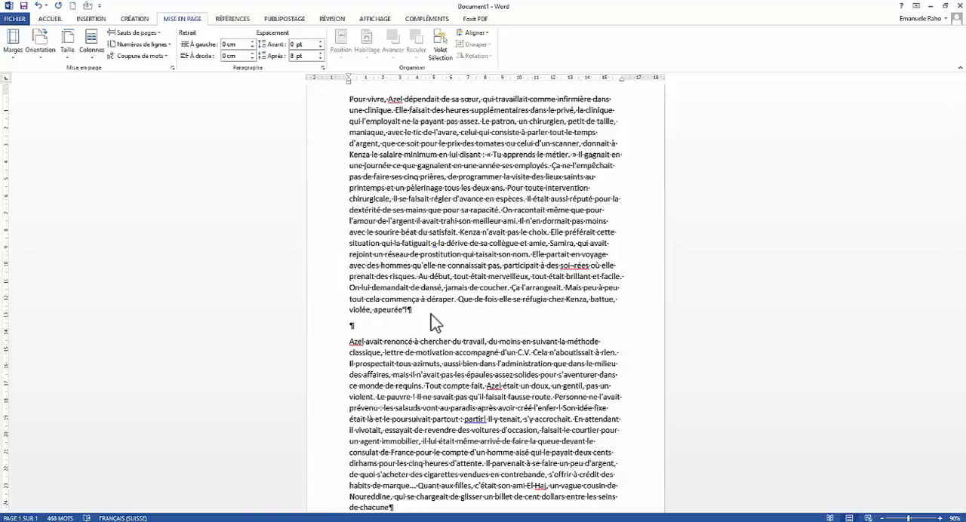
key("ctrl+Return")
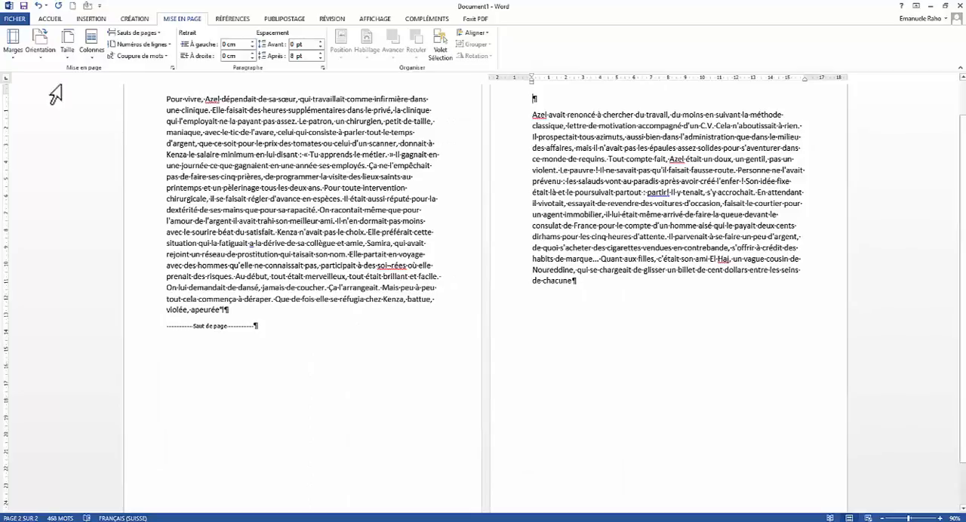
Step: Change the page orientation to landscape (Paysage) and check the second page's layout
left_click(40, 44)
left_click(59, 98)
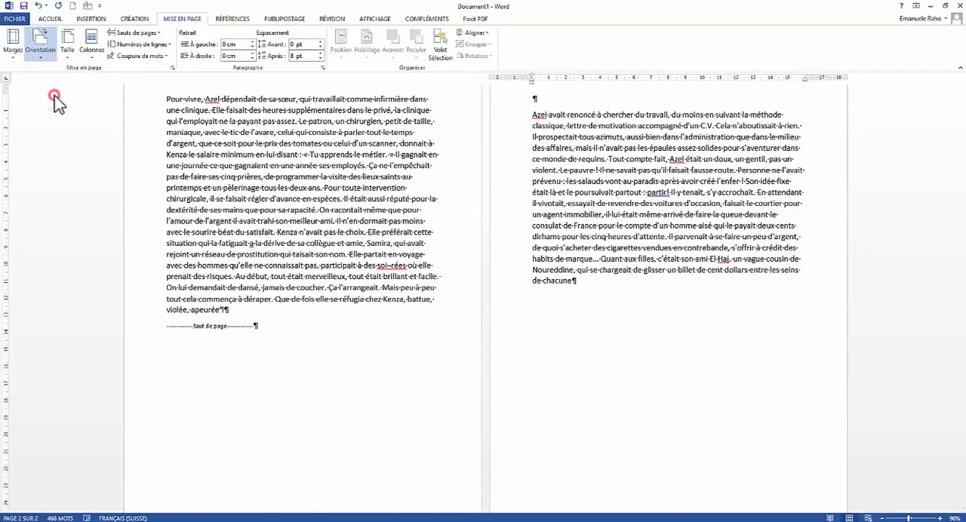
scroll(405, 294, "down", 8)
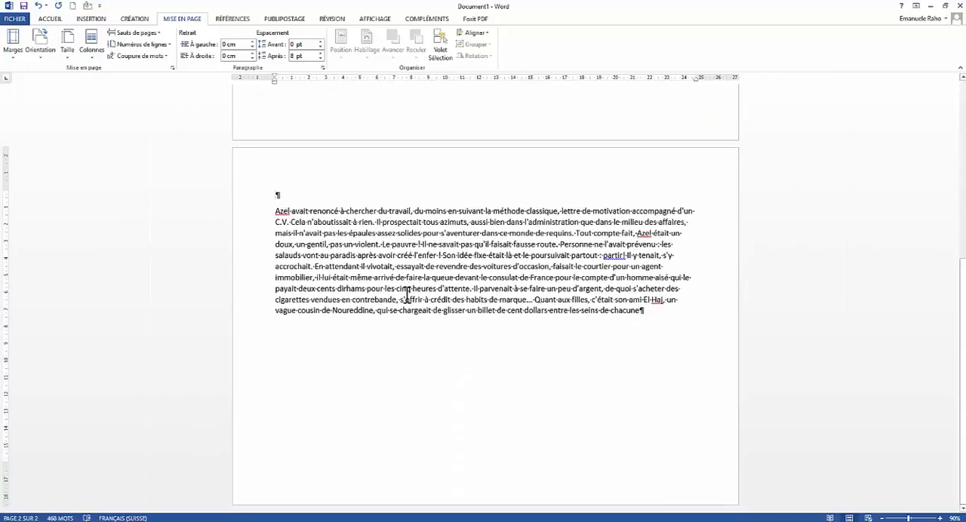
Step: Open the first page's header area for editing
scroll(408, 294, "up", 8)
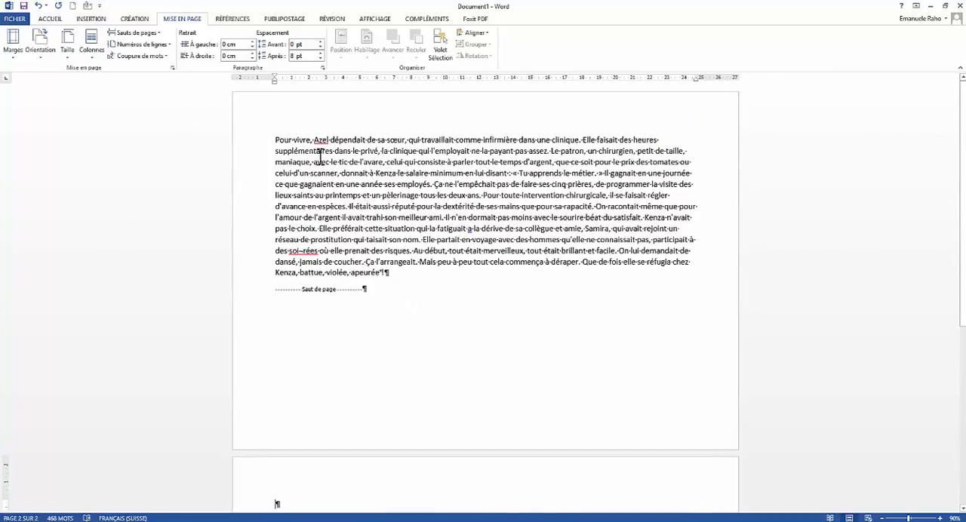
double_click(301, 98)
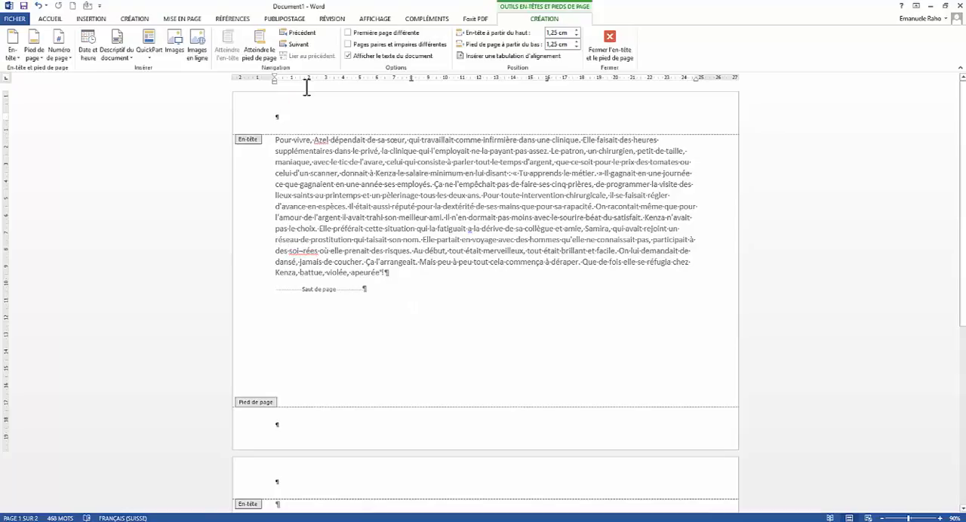